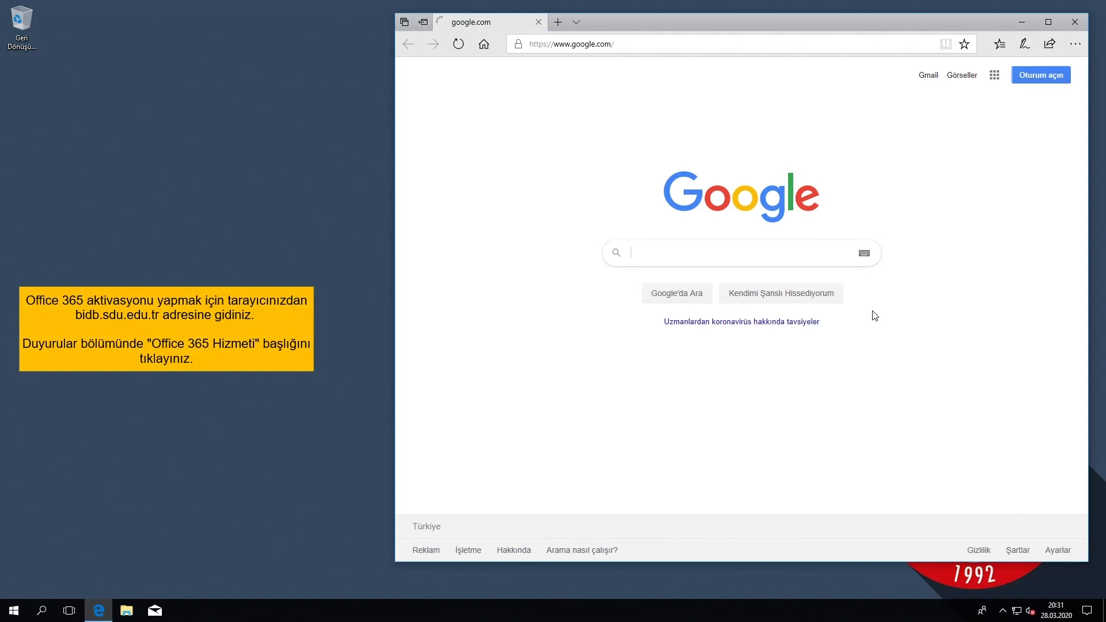
# Go to bidb.sdu.edu.tr and open its 'Office 365 Hizmeti' announcement under Duyurular.
pyautogui.click(645, 37)
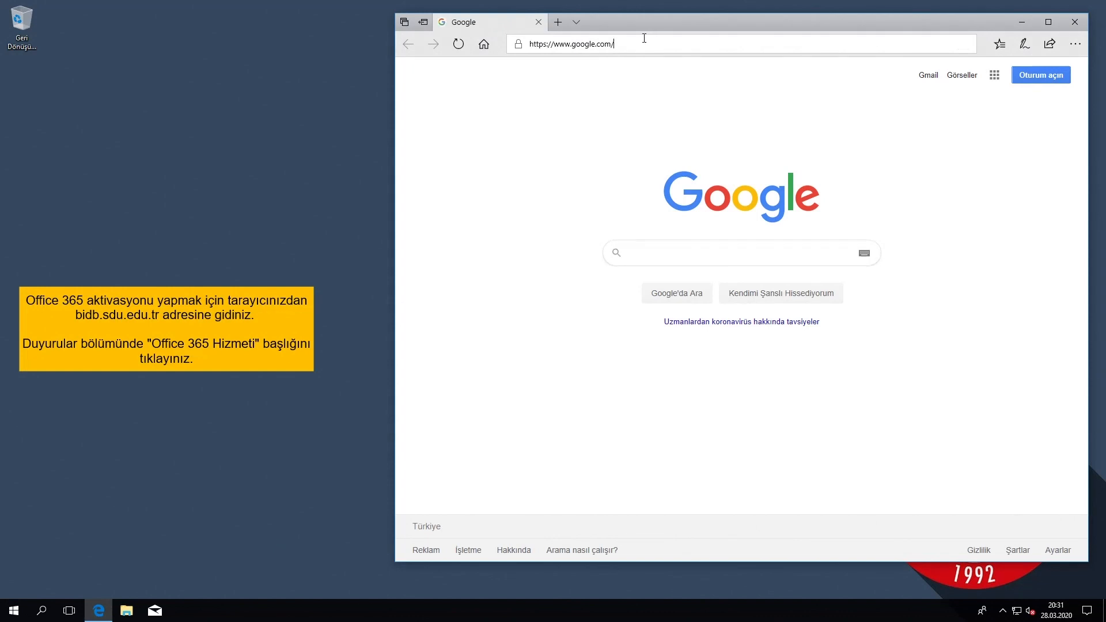
pyautogui.write('bid')
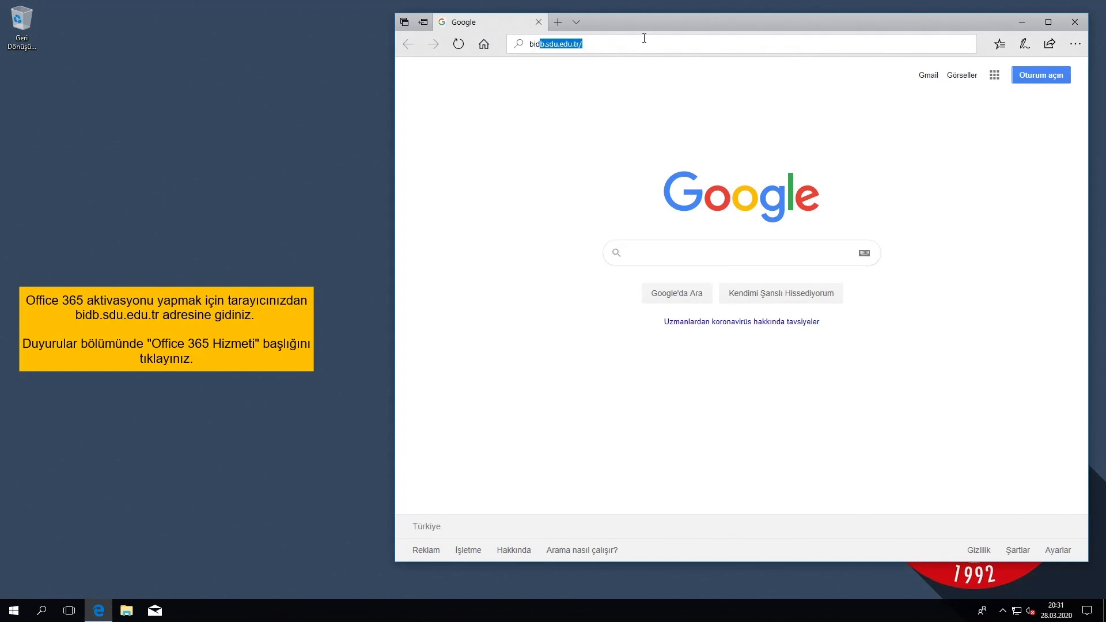
pyautogui.press('Return')
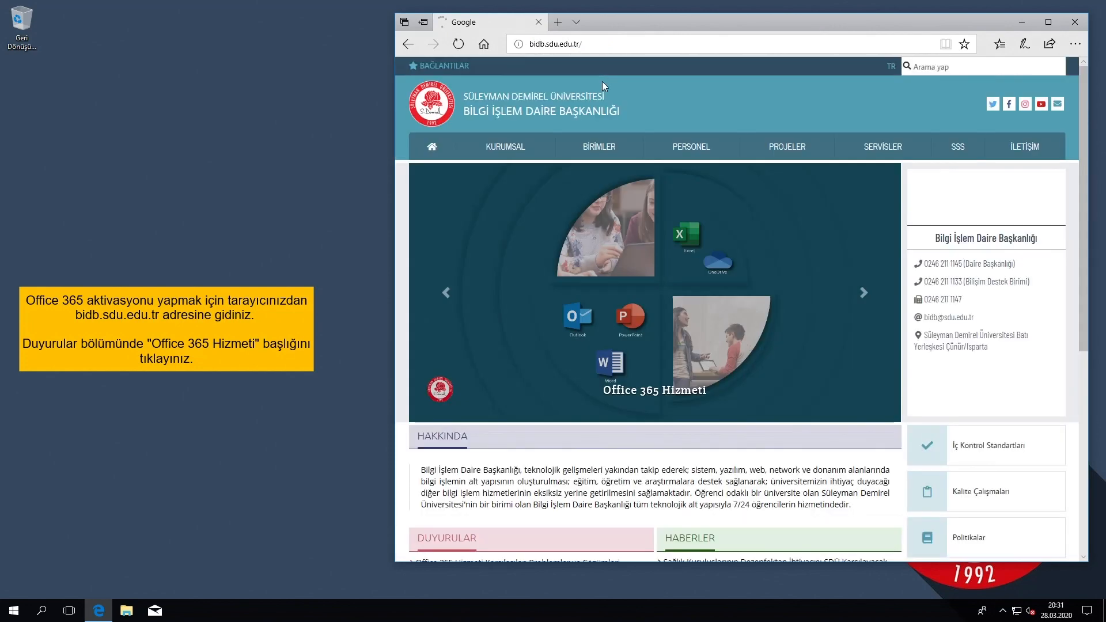
pyautogui.scroll(-5, 697, 225)
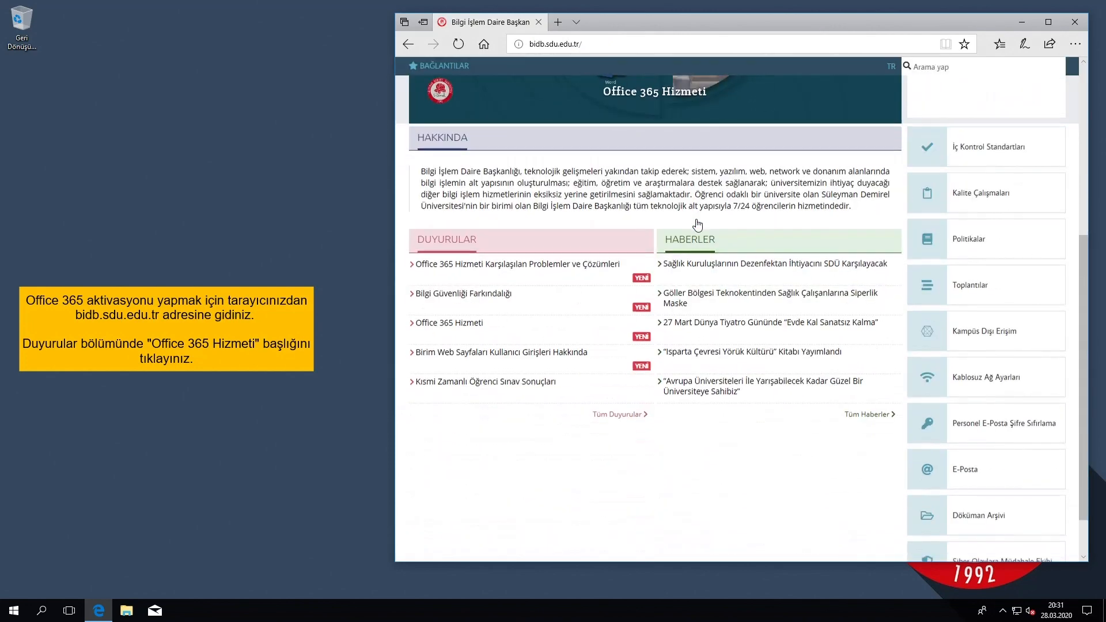
pyautogui.click(457, 329)
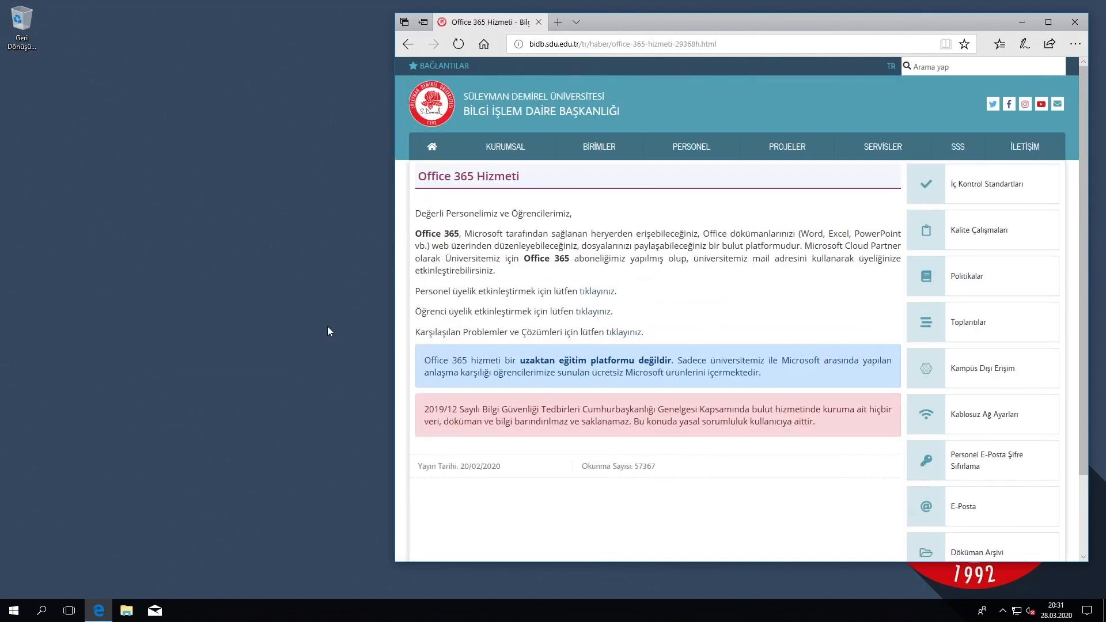
# Save the student activation PDF office-365-ogrenci-aktivasyonu-18032020.pdf to the desktop and open it.
pyautogui.rightClick(595, 315)
pyautogui.click(634, 383)
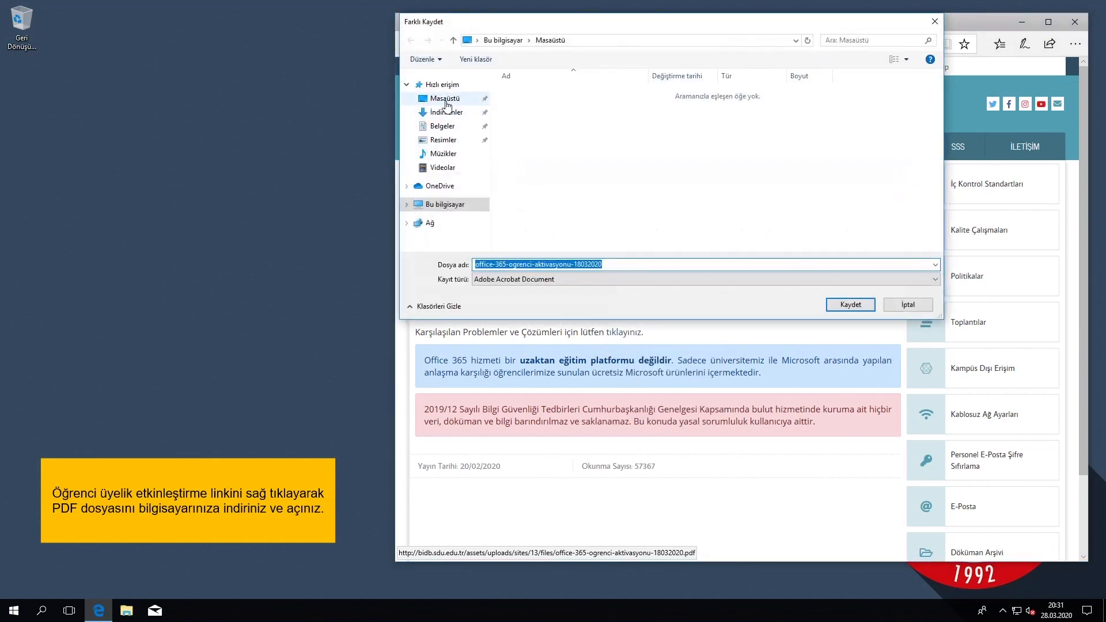
pyautogui.click(446, 103)
pyautogui.click(851, 306)
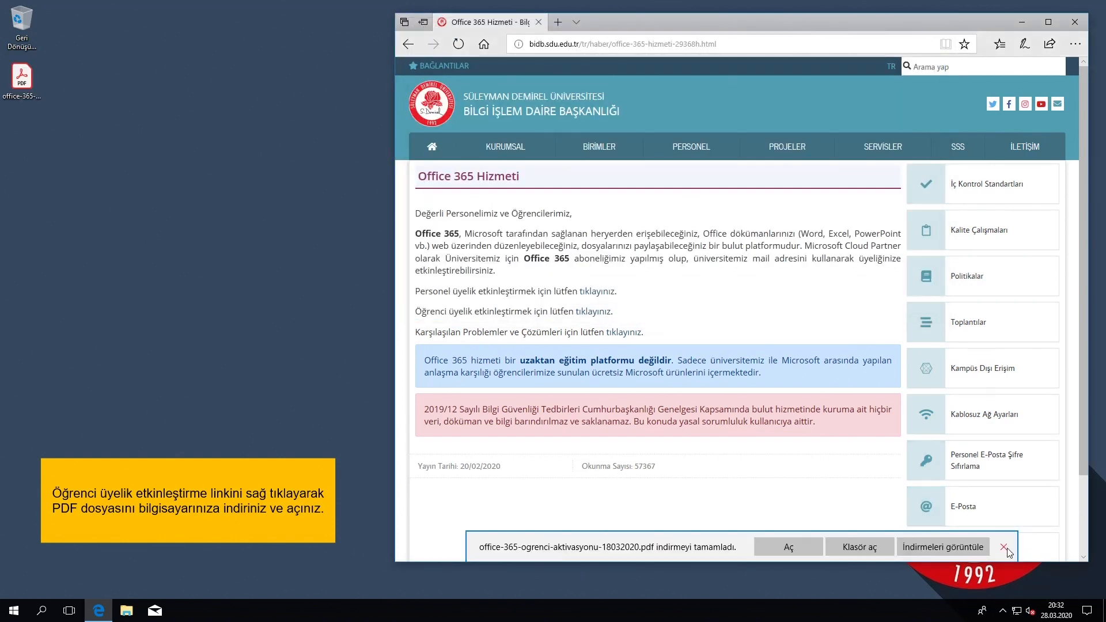
pyautogui.click(1004, 548)
pyautogui.click(31, 86)
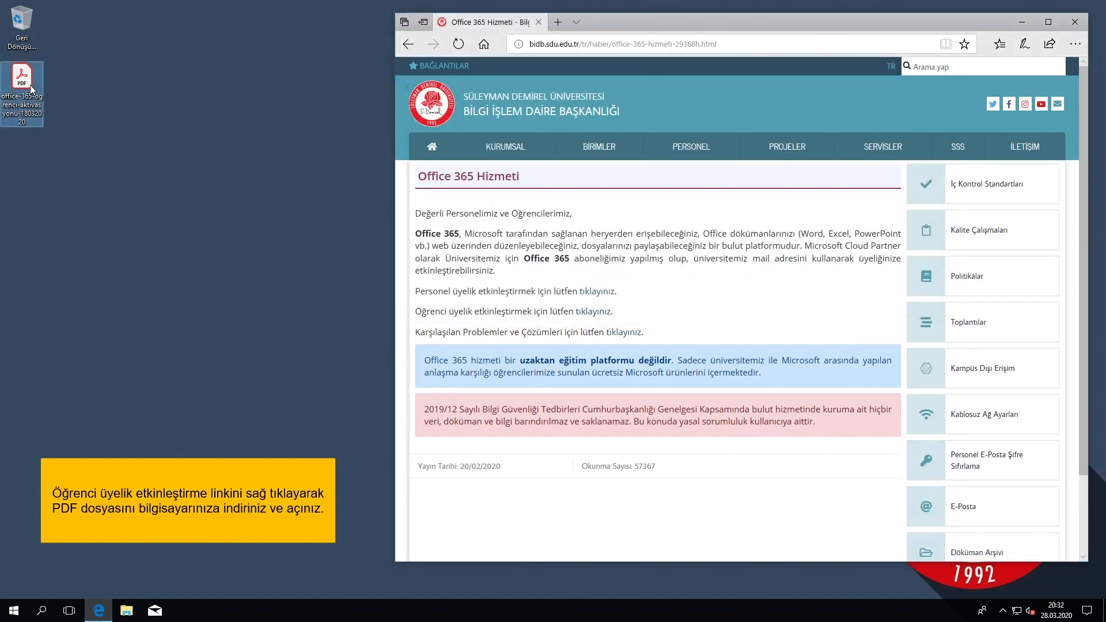
pyautogui.doubleClick(31, 86)
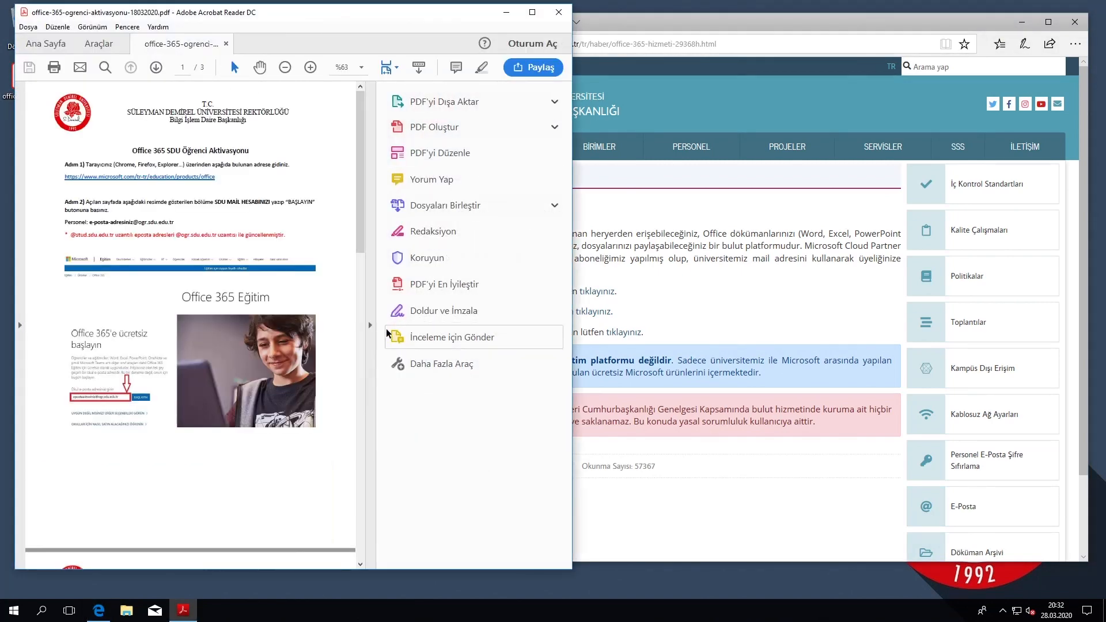
# Hide the Tools pane and follow the Step 1 microsoft.com/tr-tr/education/products/office link.
pyautogui.click(369, 324)
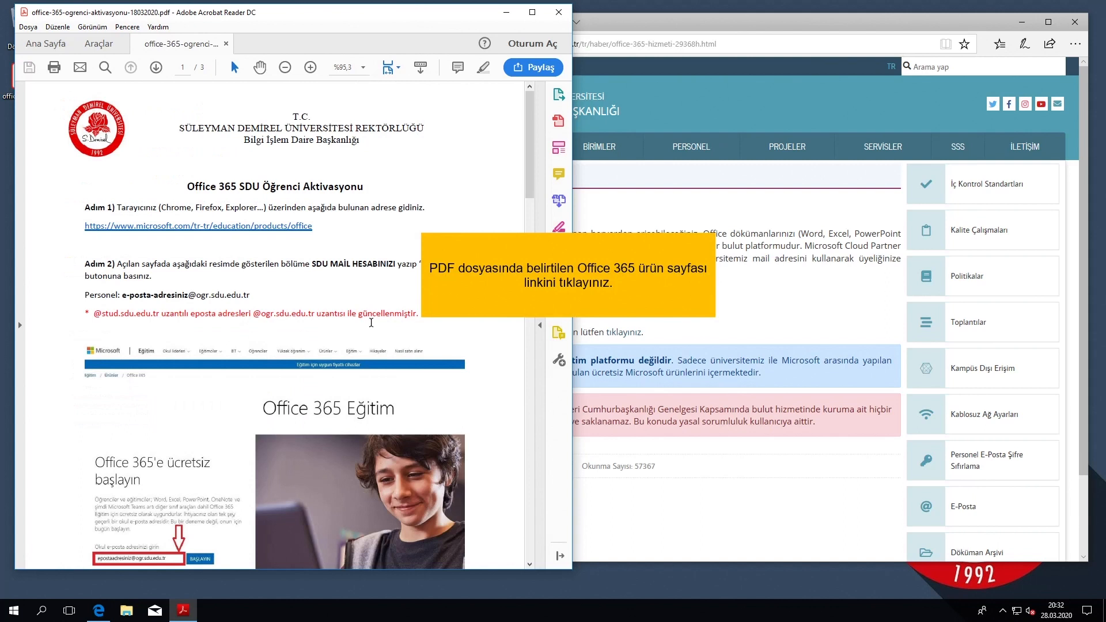
pyautogui.click(268, 227)
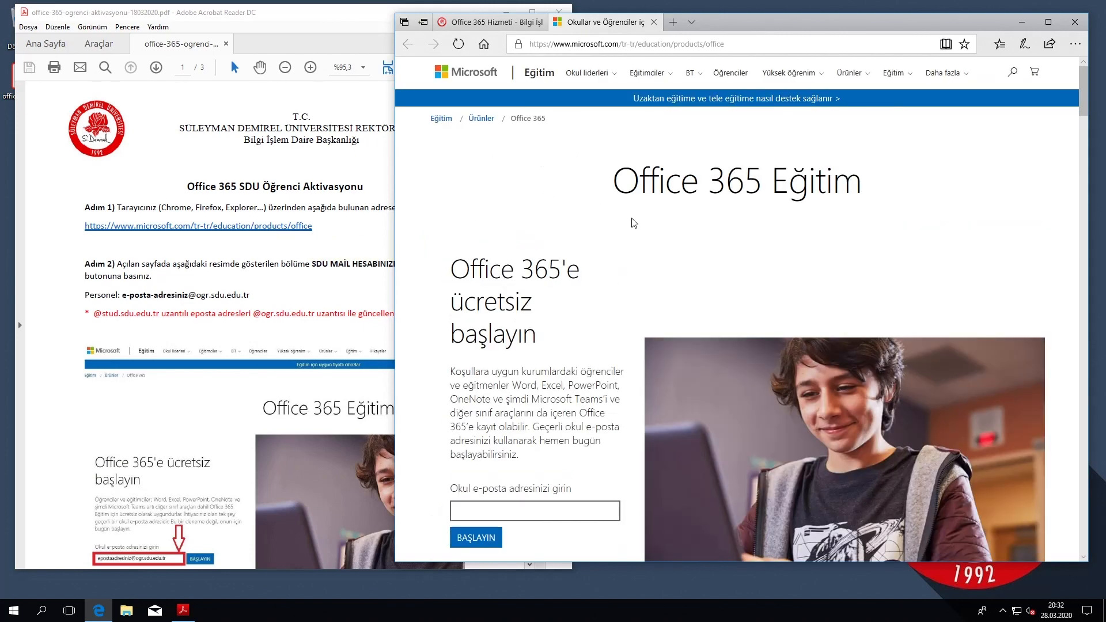
# Submit the student's school e-mail address with BAŞLAYIN and choose 'Öğrenciyim'.
pyautogui.scroll(-1, 646, 227)
pyautogui.scroll(-2, 646, 230)
pyautogui.click(545, 283)
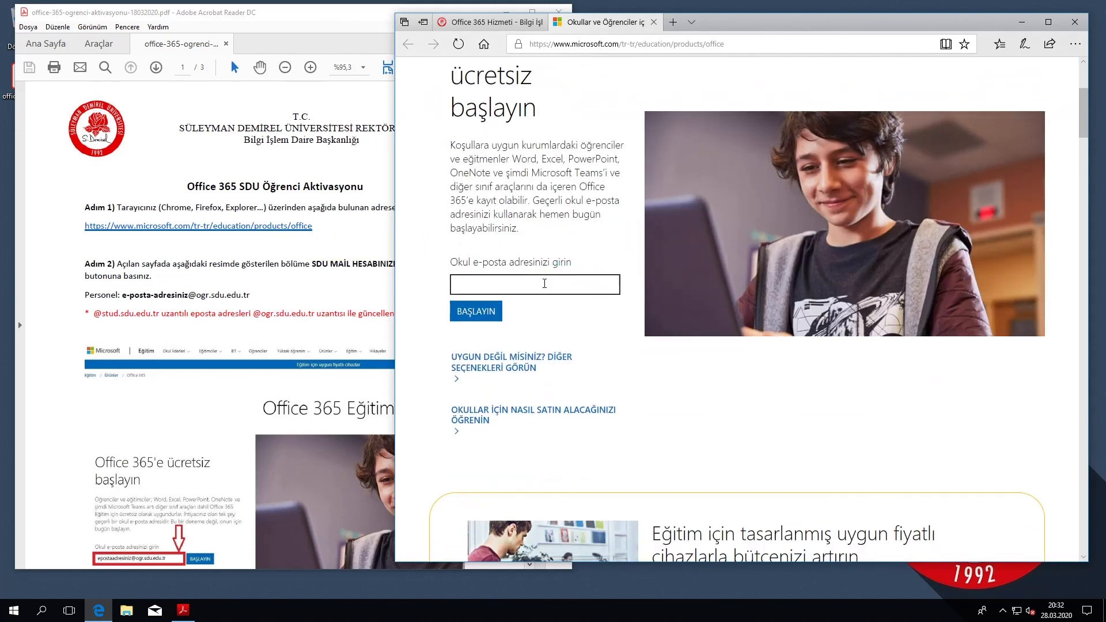
pyautogui.write('ogre')
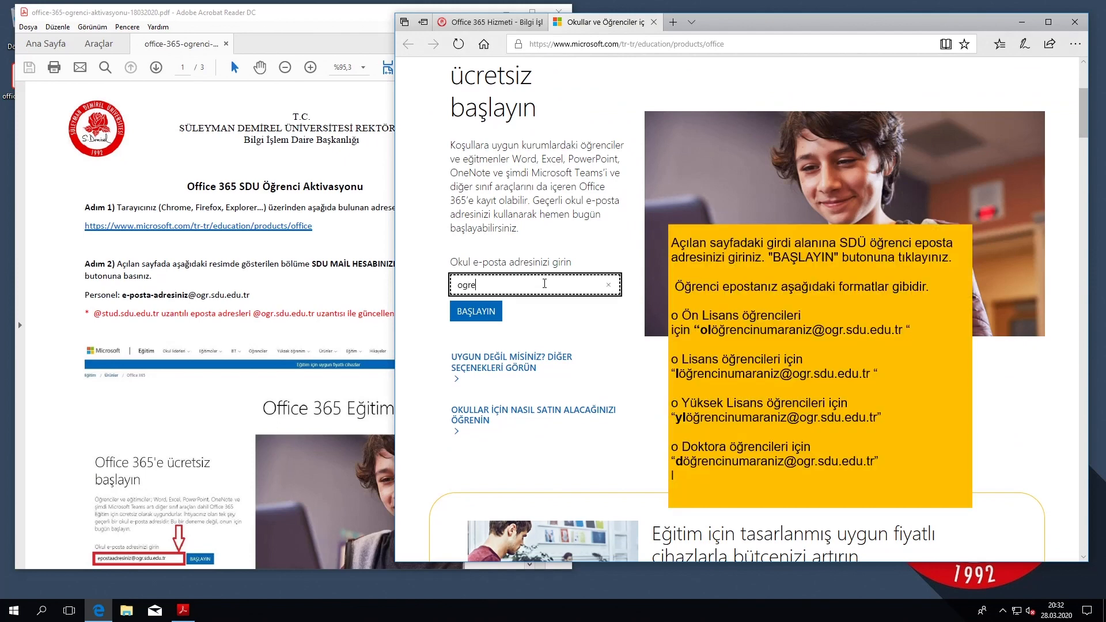
pyautogui.write('ncieposta@ogr.sdu.edu.tr')
pyautogui.click(461, 312)
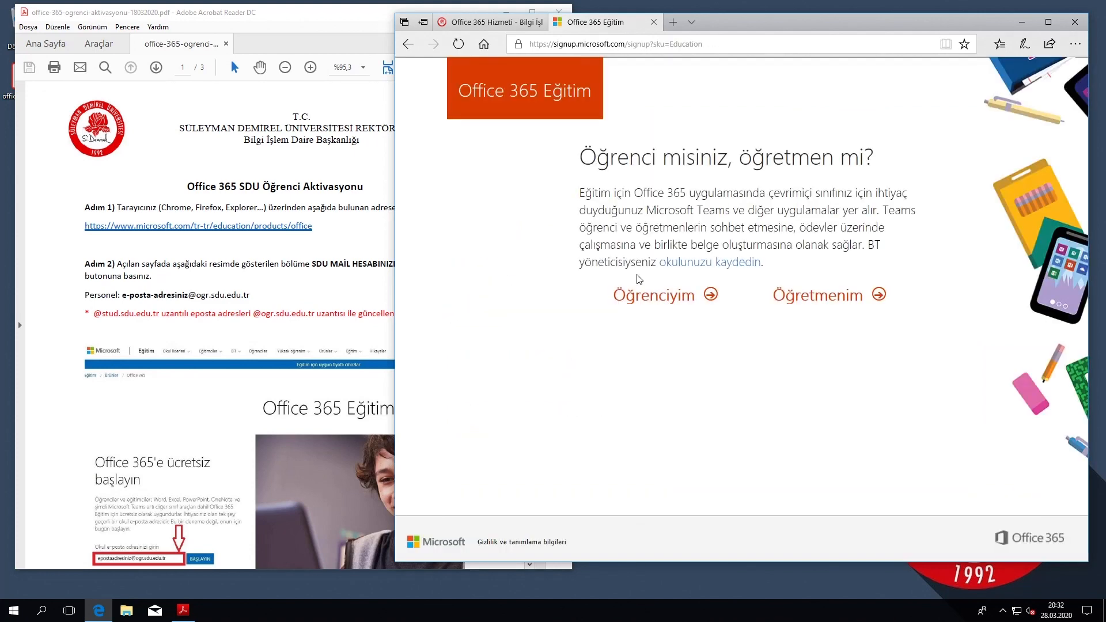
pyautogui.click(638, 304)
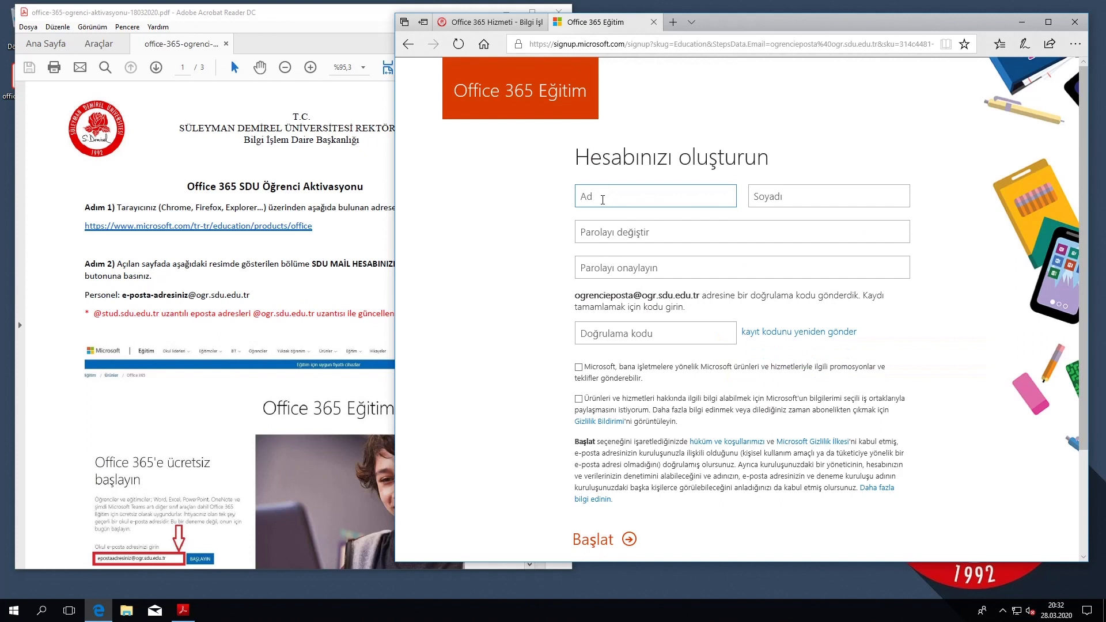
# Enter the student's first name and surname in the Ad and Soyad fields.
pyautogui.write('Ad')
pyautogui.press('Tab')
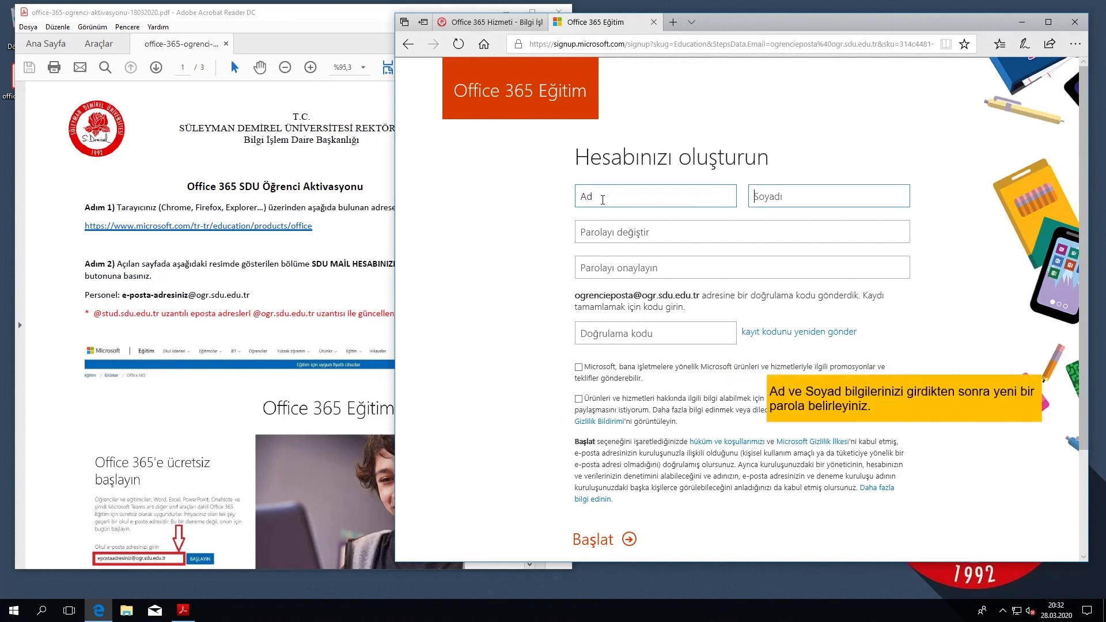
pyautogui.write('Soyad')
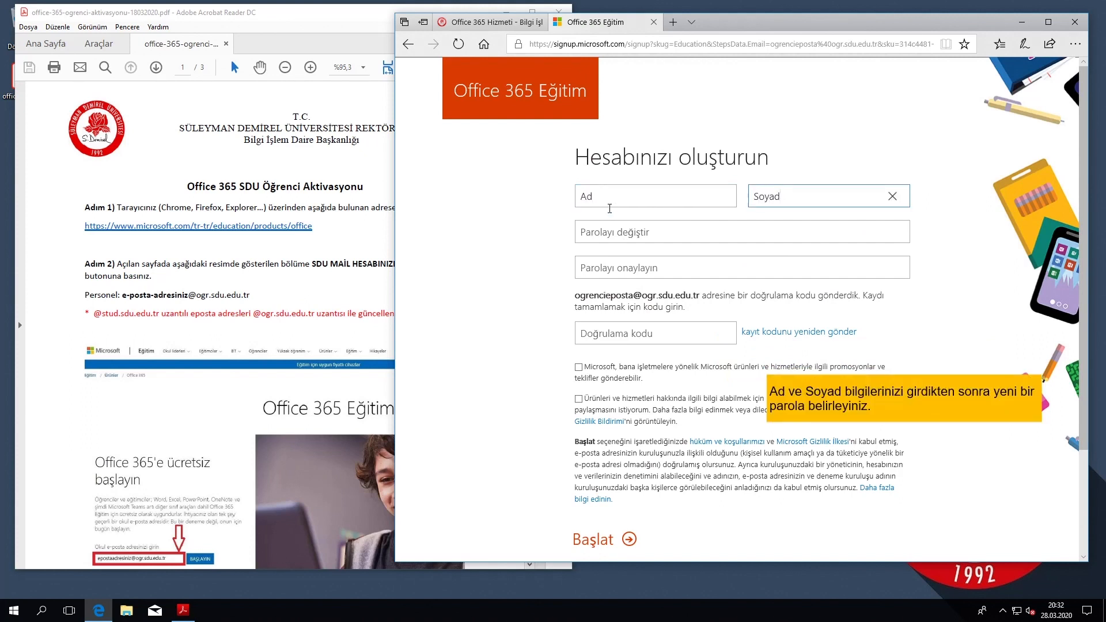
pyautogui.click(608, 204)
# Enter a new account password in Parola and repeat it in Parolayı onaylayın.
pyautogui.click(644, 232)
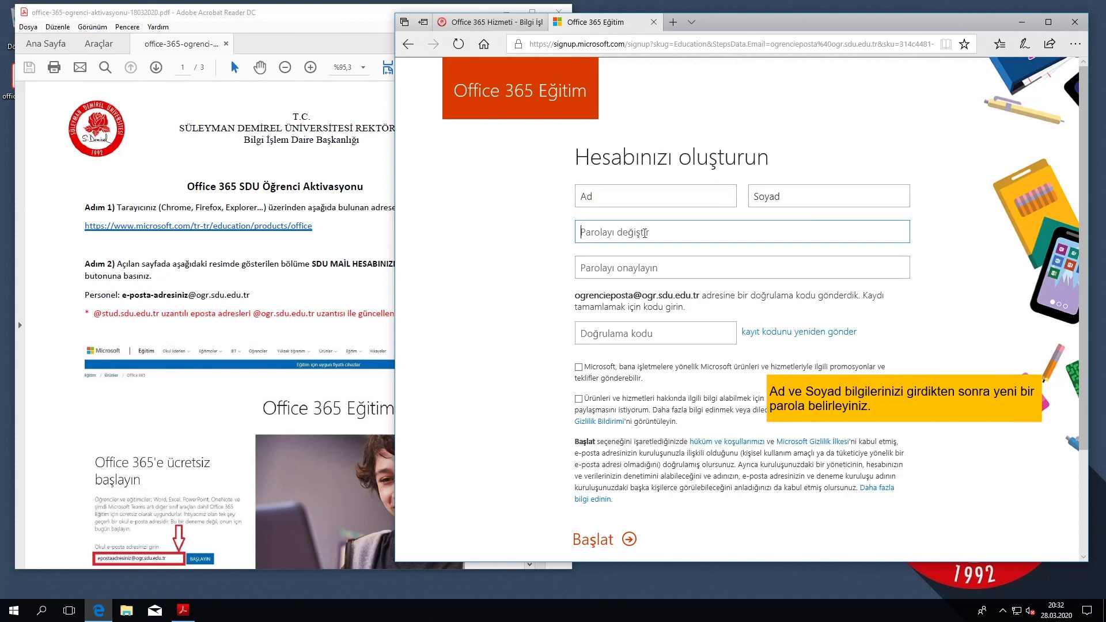
pyautogui.write('••••••••••')
pyautogui.click(610, 273)
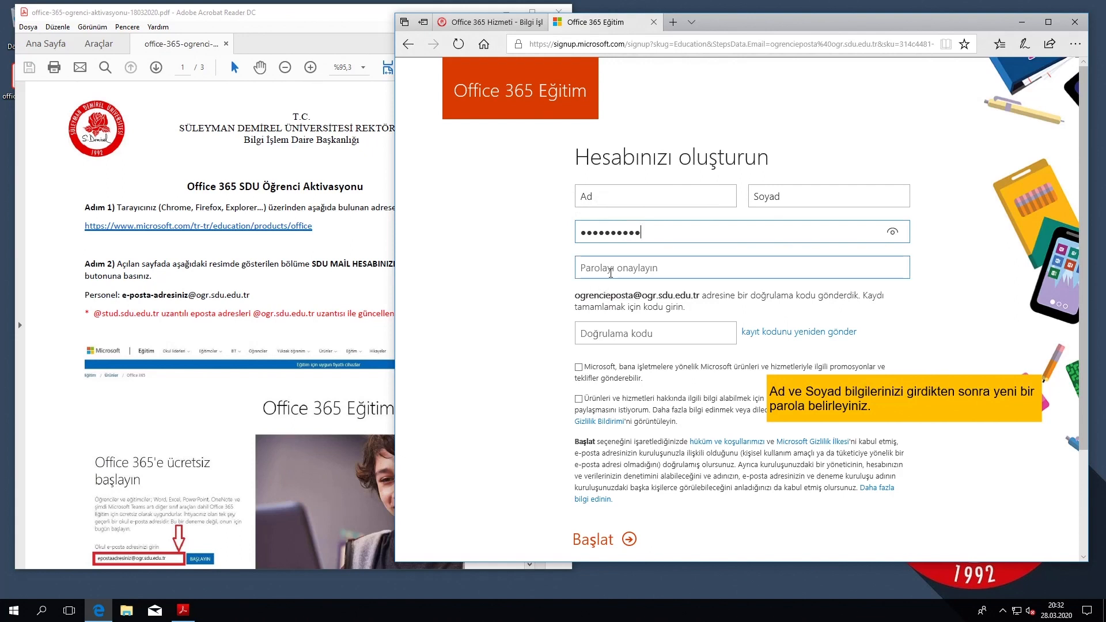
pyautogui.write('•••••••')
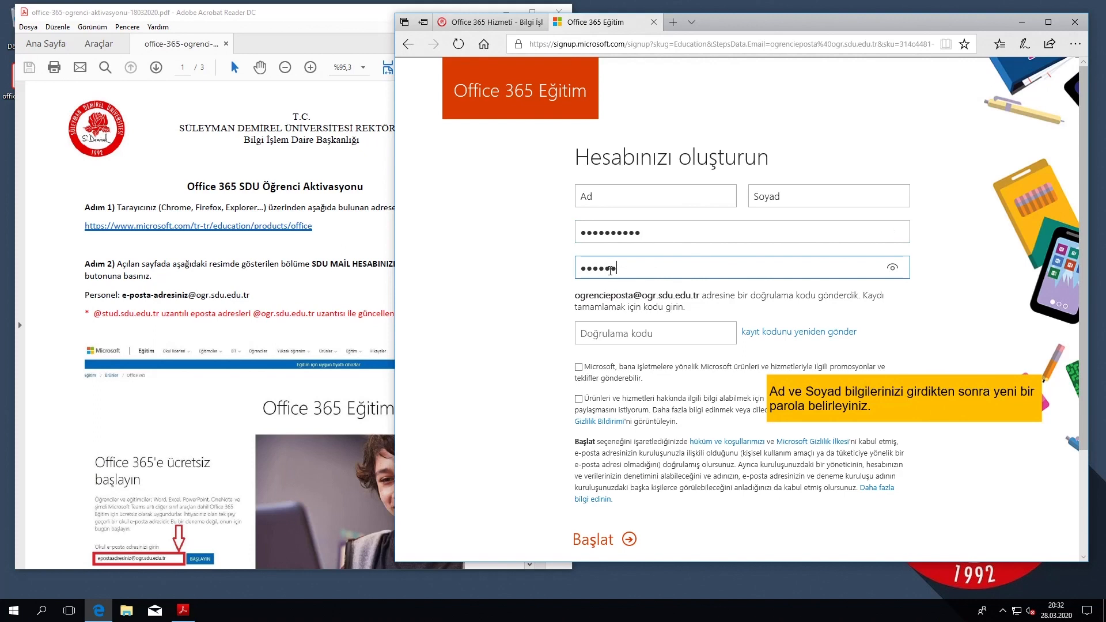
pyautogui.write('•••')
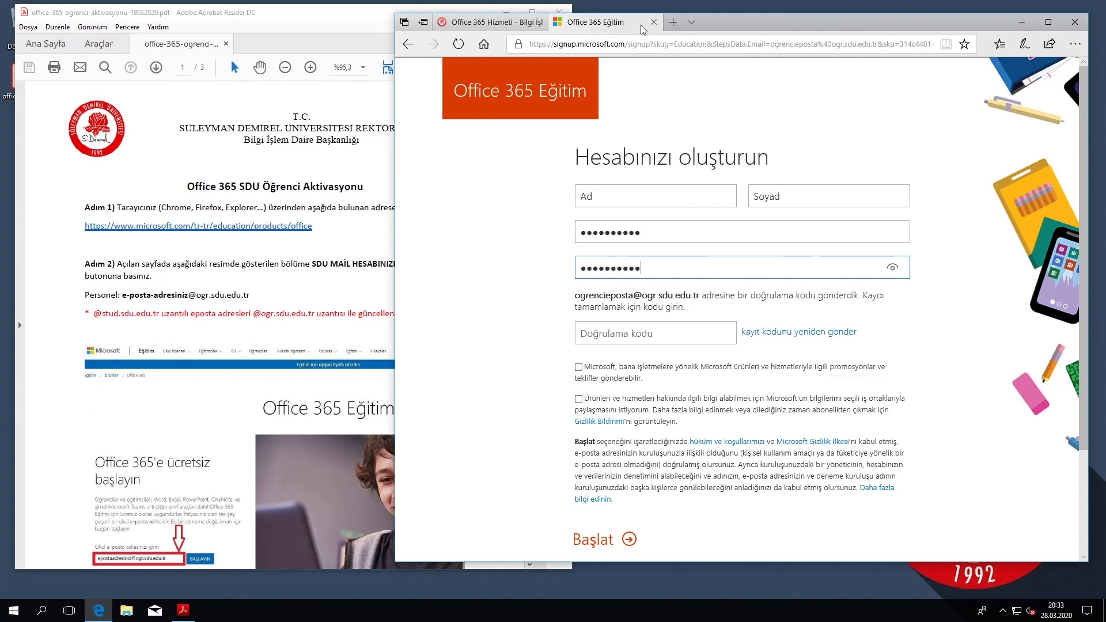
# In a new tab, go to the ogrencieposta.sdu.edu.tr student mail login page.
pyautogui.click(670, 21)
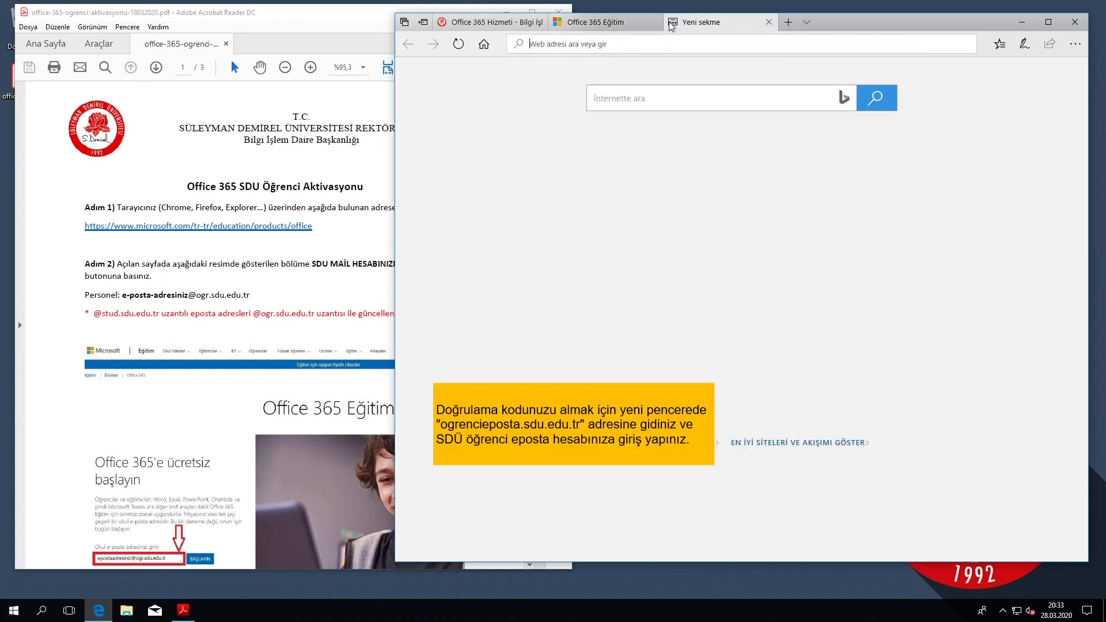
pyautogui.write('ogrenci')
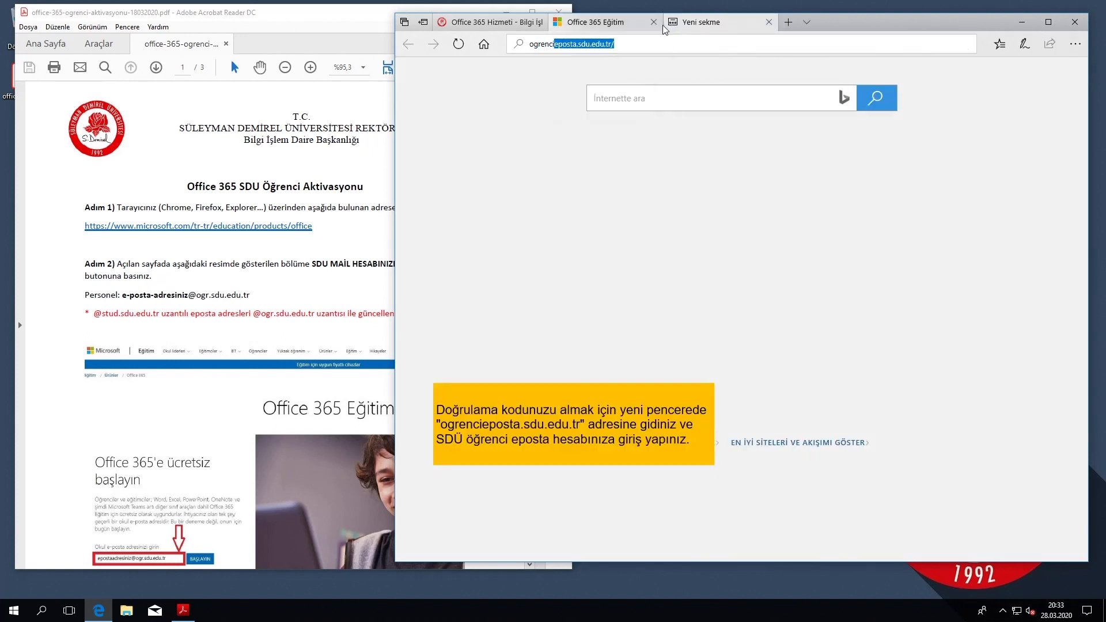
pyautogui.press('Return')
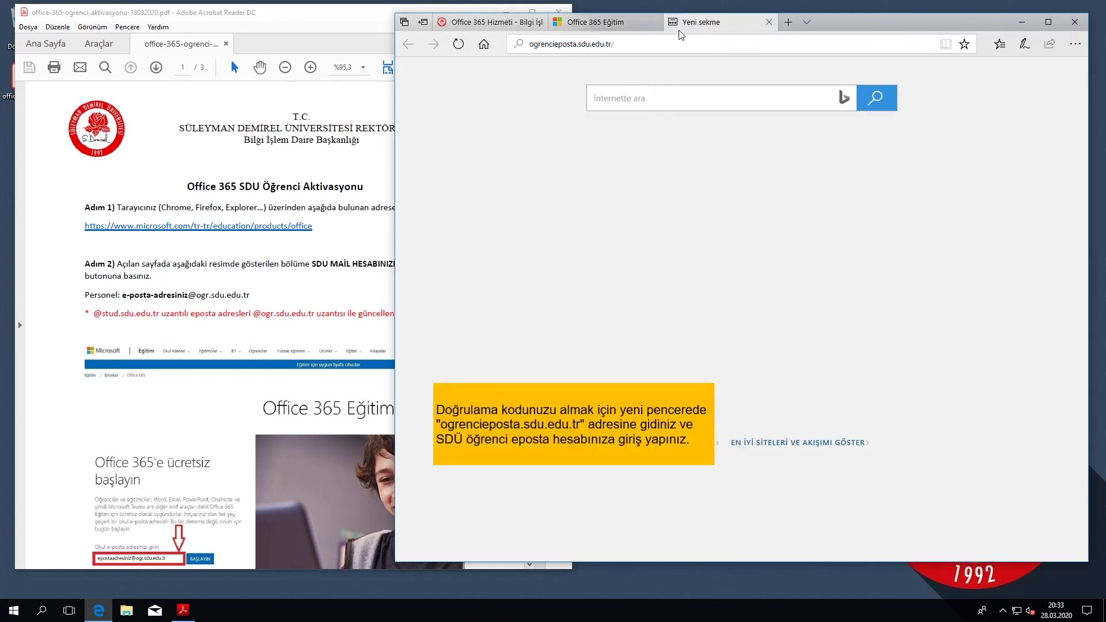
pyautogui.click(644, 44)
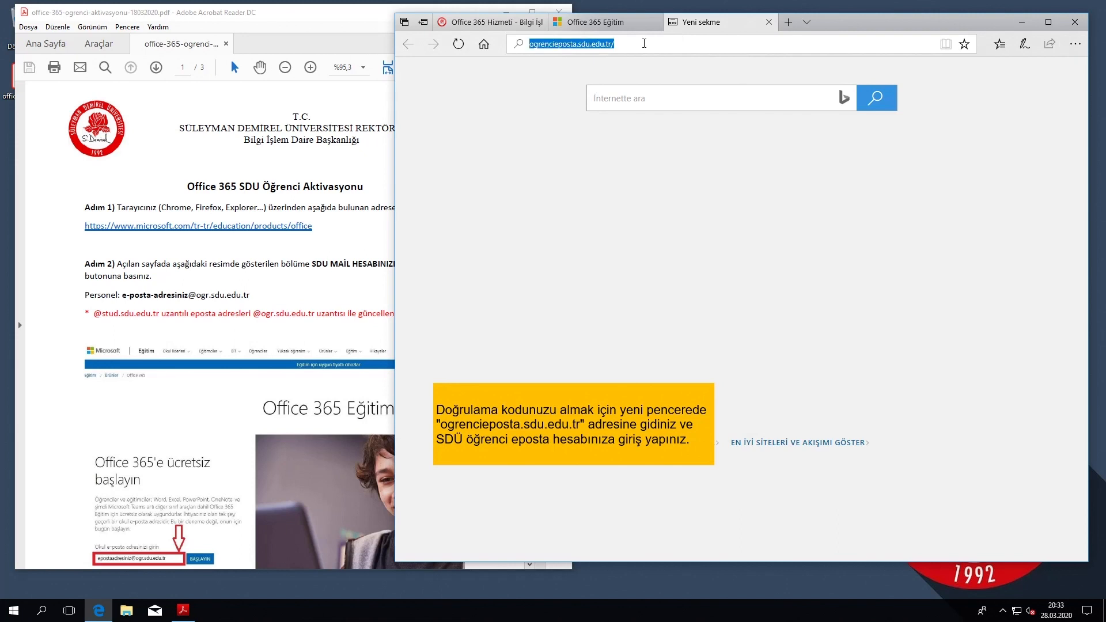
pyautogui.click(644, 44)
pyautogui.press('Return')
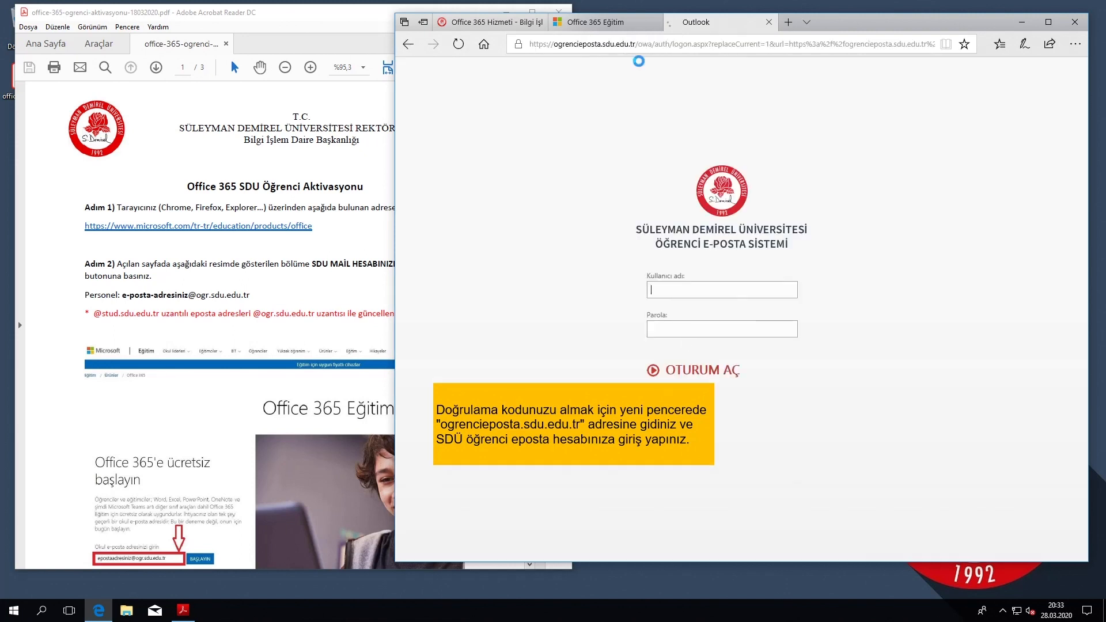
# Sign in with the student's school e-mail and mailbox password, declining to save it.
pyautogui.write('ogrencieposta@ogr.sdu.edu.tr')
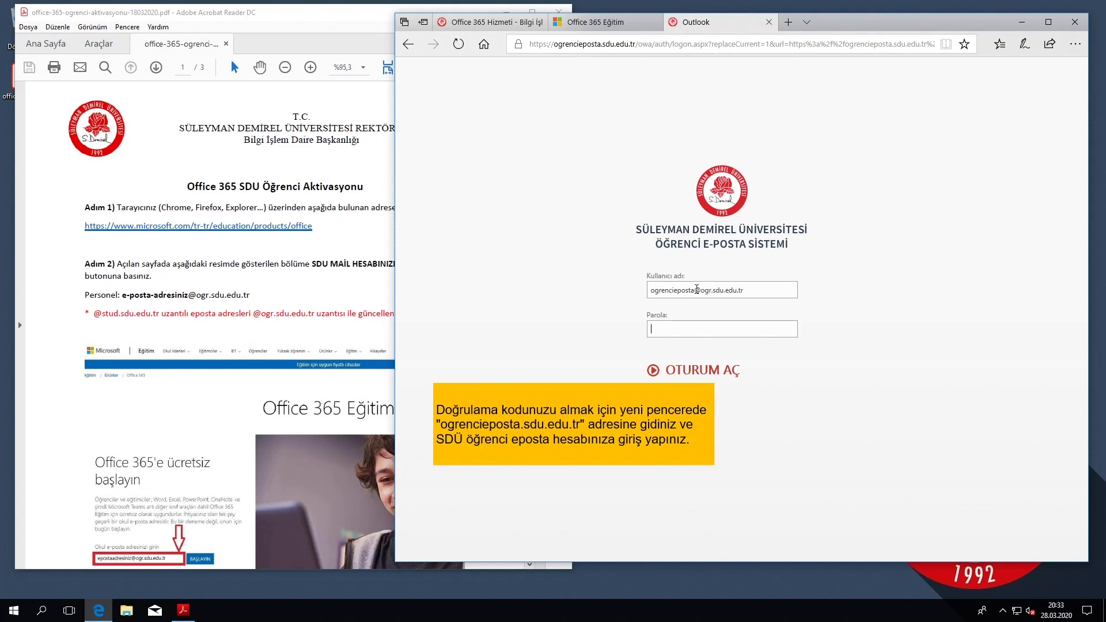
pyautogui.press('Tab')
pyautogui.write('********')
pyautogui.press('Return')
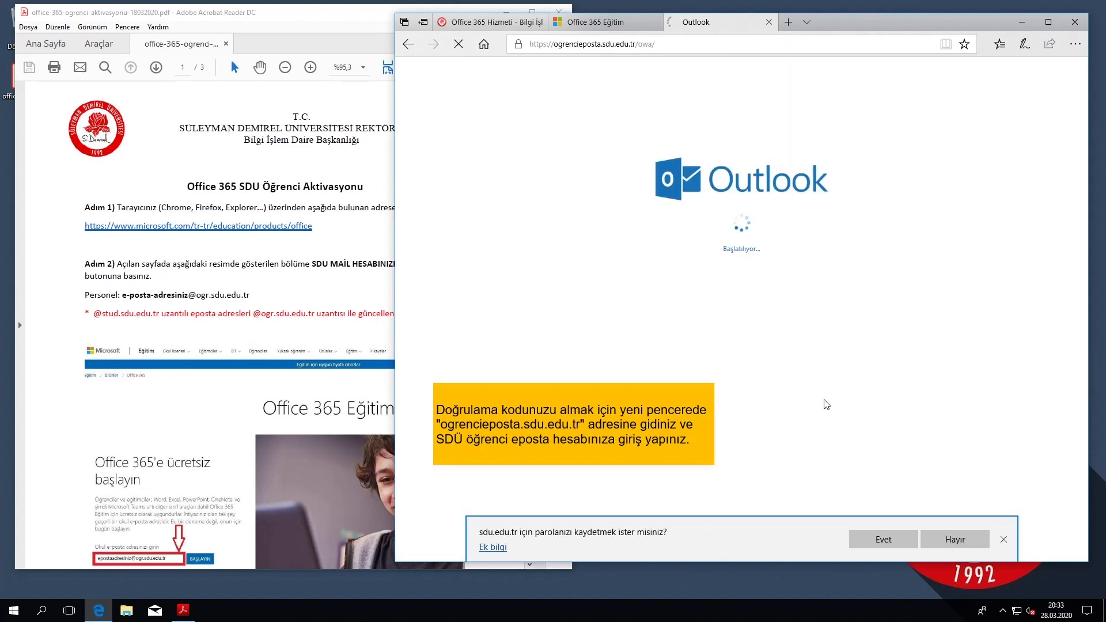
pyautogui.click(1004, 540)
# Copy the verification code from the Office 365 email and return to the signup tab.
pyautogui.click(589, 164)
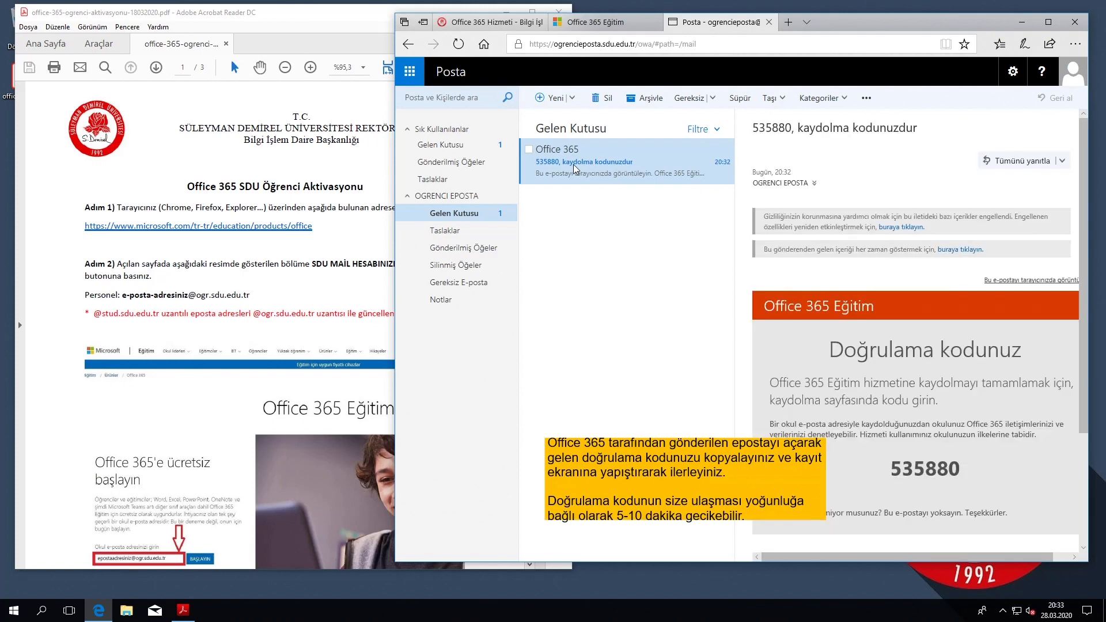
pyautogui.scroll(-1, 969, 393)
pyautogui.scroll(1, 961, 394)
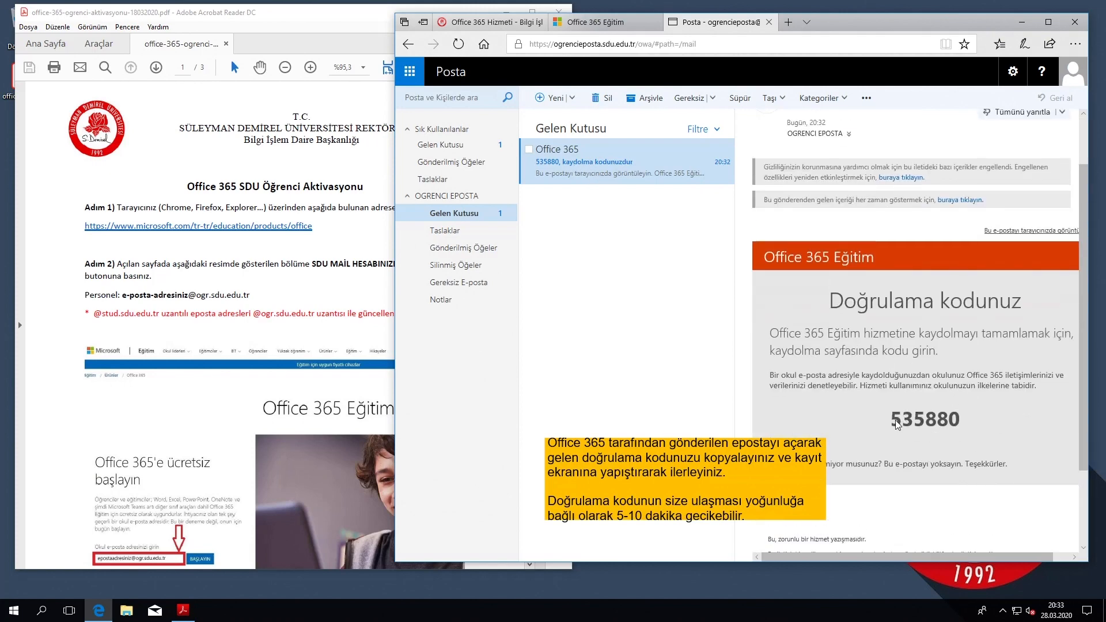
pyautogui.moveTo(893, 420); pyautogui.dragTo(956, 420)
pyautogui.rightClick(944, 421)
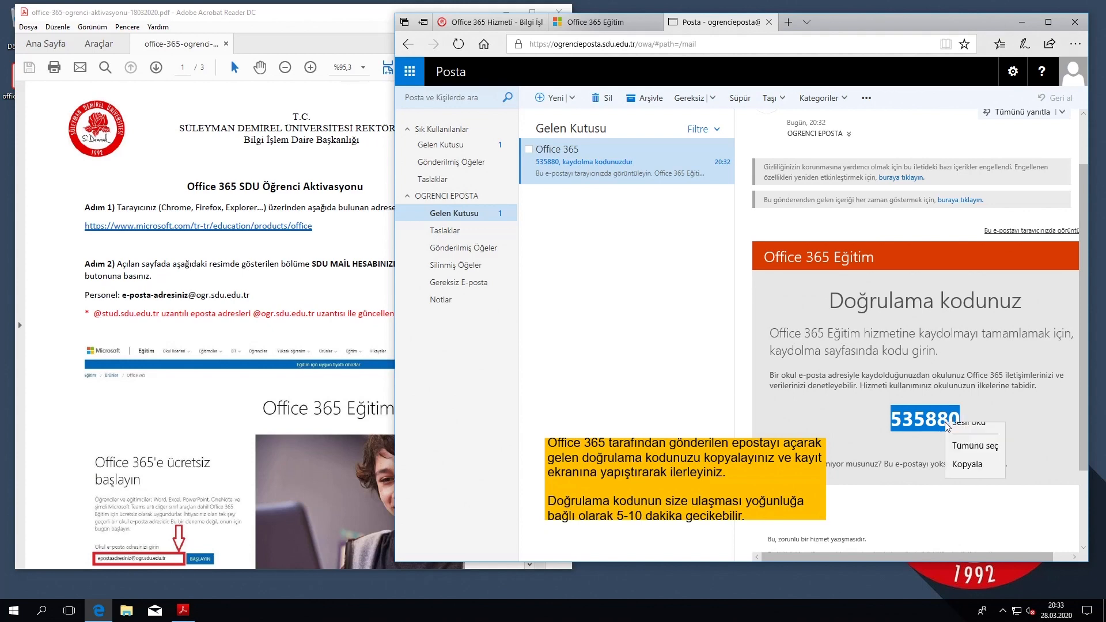
pyautogui.click(968, 465)
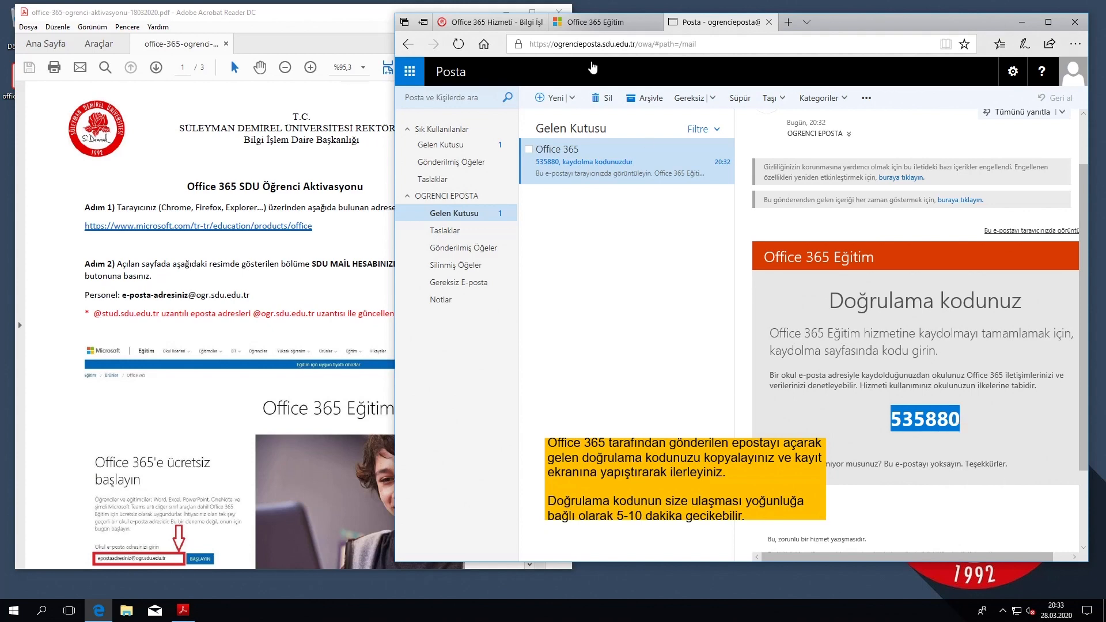
pyautogui.click(585, 25)
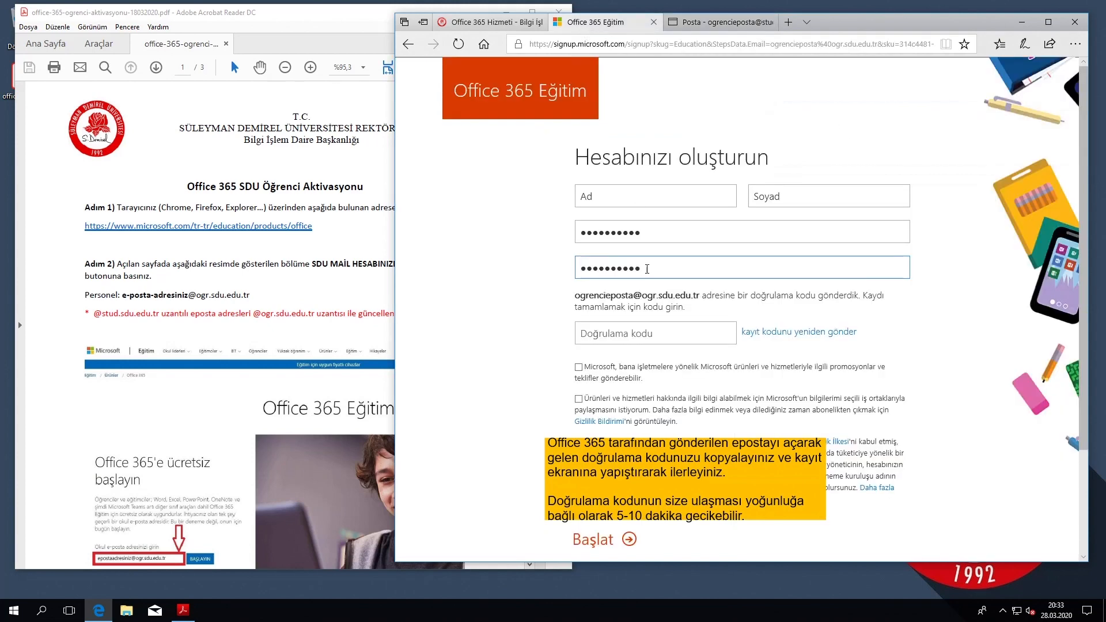
# Paste the copied code into Doğrulama kodu and submit the form with Başlat.
pyautogui.click(648, 337)
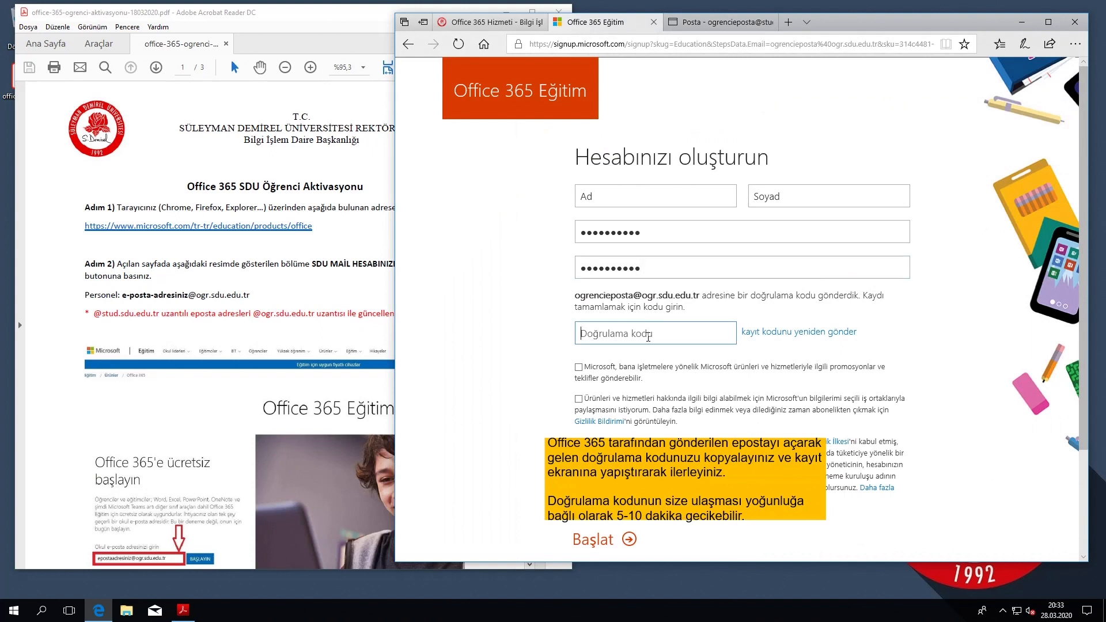
pyautogui.rightClick(648, 337)
pyautogui.click(674, 395)
pyautogui.click(609, 542)
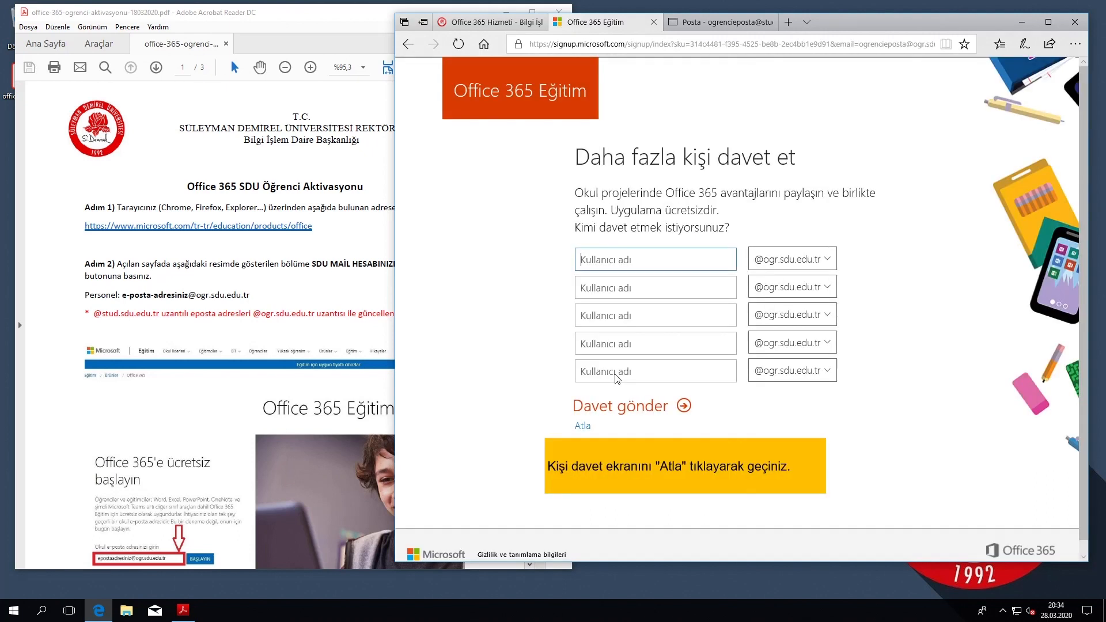
# Skip the invite page with Atla and close the Microsoft welcome dialog.
pyautogui.click(581, 427)
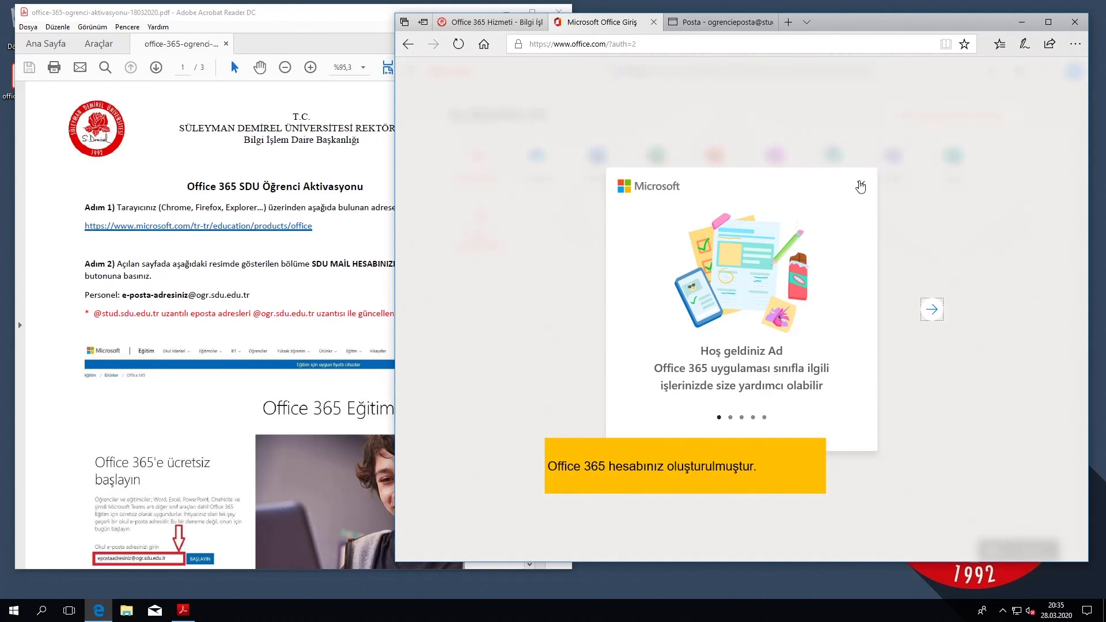
pyautogui.click(861, 187)
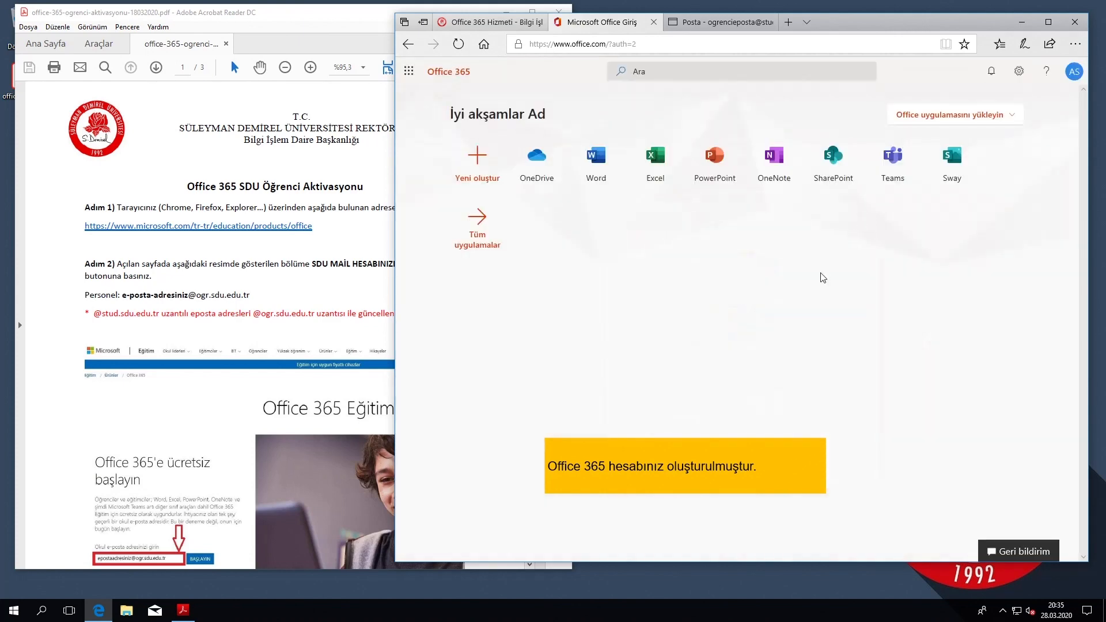